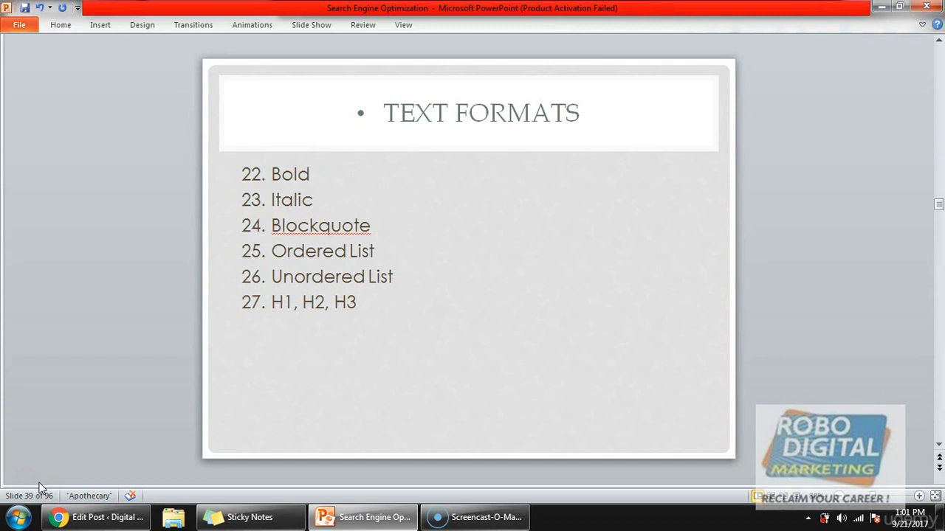
# Advance from the Text Formats overview to slide 40, '22. Bold'.
pyautogui.press('pagedown')
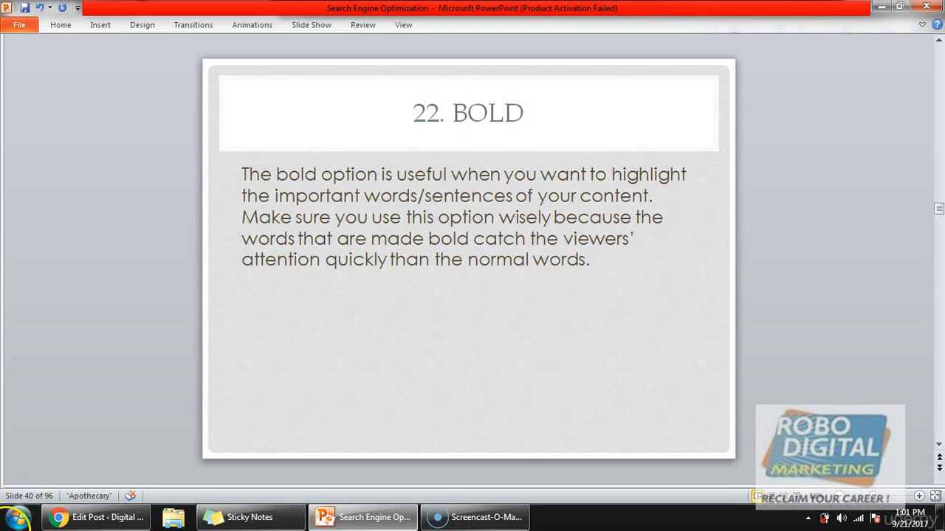
# In the post, select the first bullet's bold lead-in 'Distinguish who your target audience is:'.
pyautogui.click(99, 517)
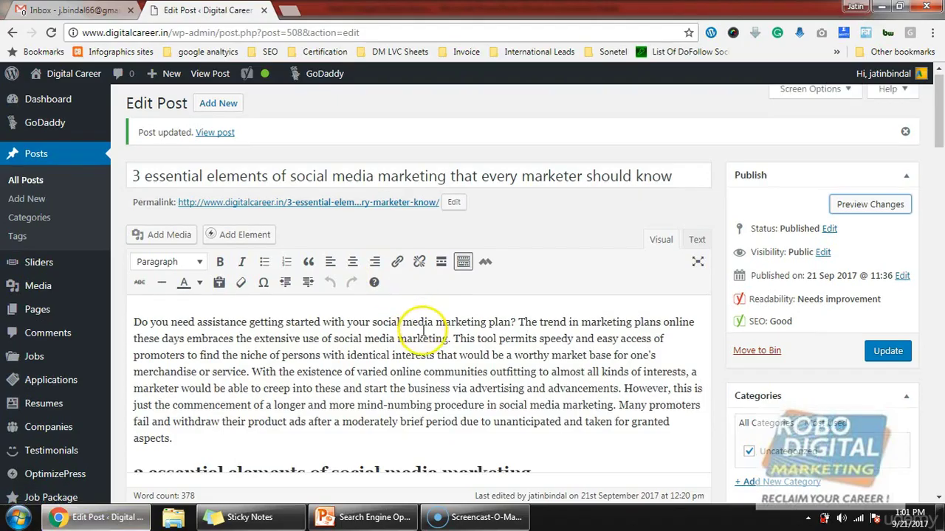
pyautogui.scroll(-1, 406, 325)
pyautogui.scroll(-1, 413, 325)
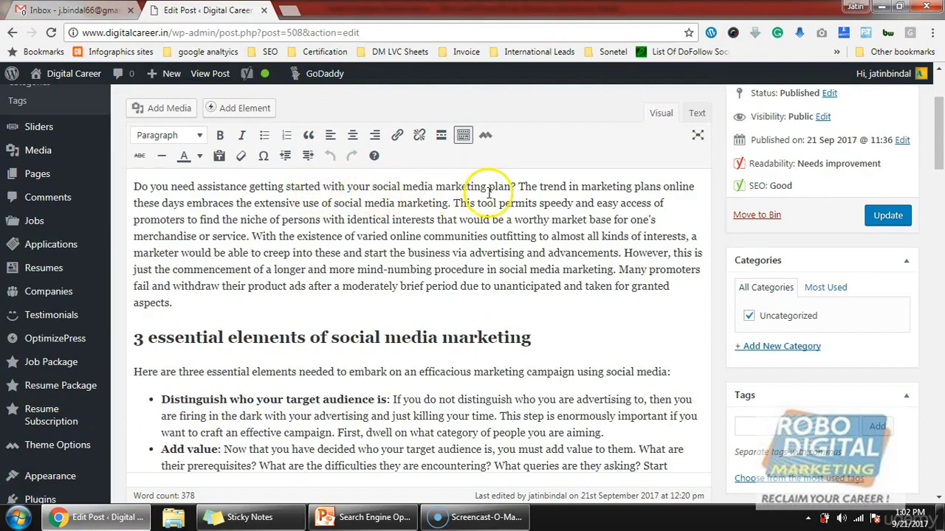
pyautogui.scroll(-1, 497, 204)
pyautogui.scroll(-2, 497, 203)
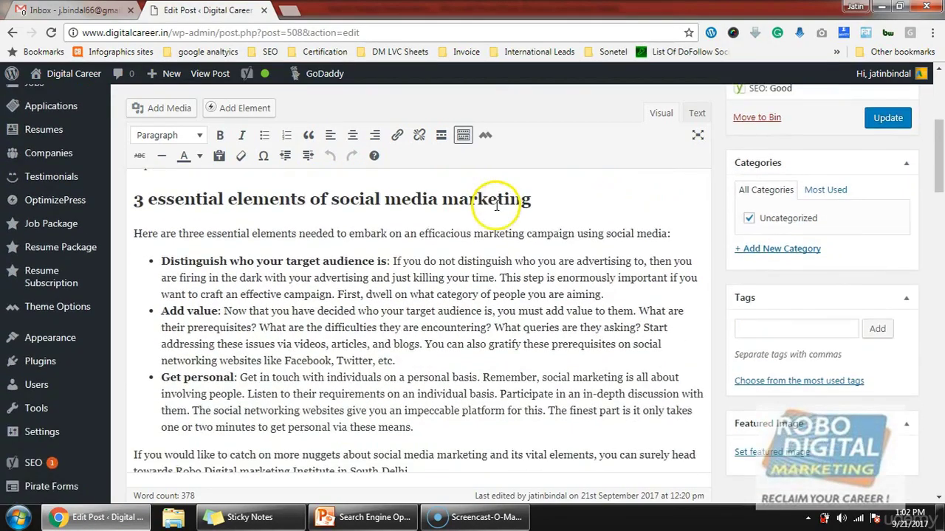
pyautogui.moveTo(339, 263); pyautogui.dragTo(395, 266)
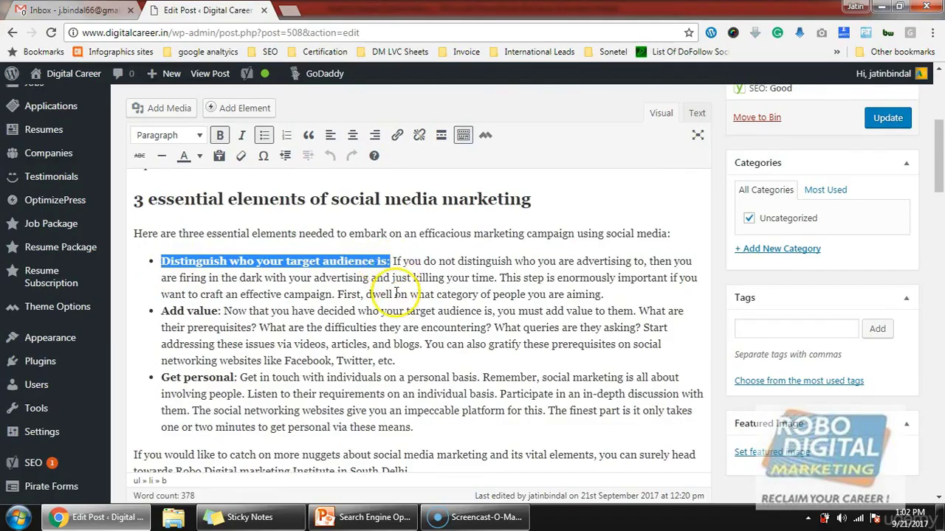
# Bring the PowerPoint lesson slides back to the front.
pyautogui.scroll(-1, 397, 296)
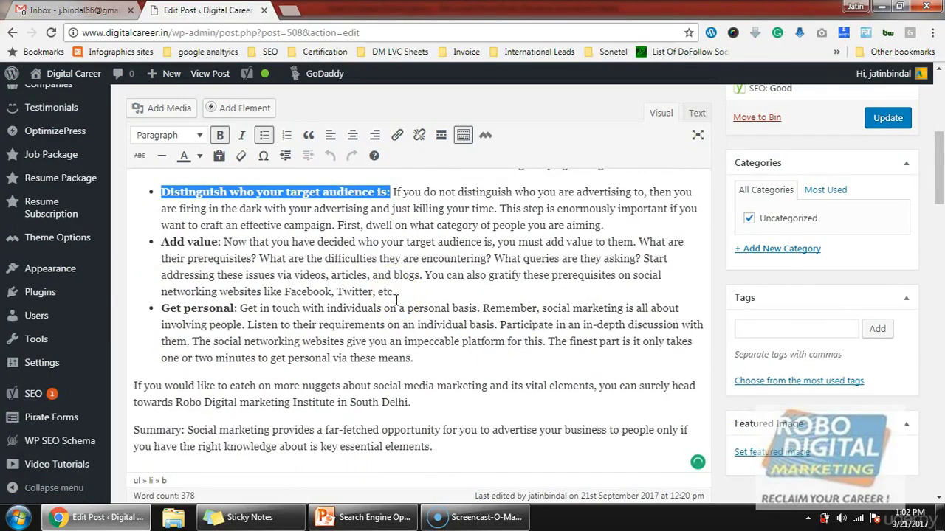
pyautogui.scroll(2, 396, 299)
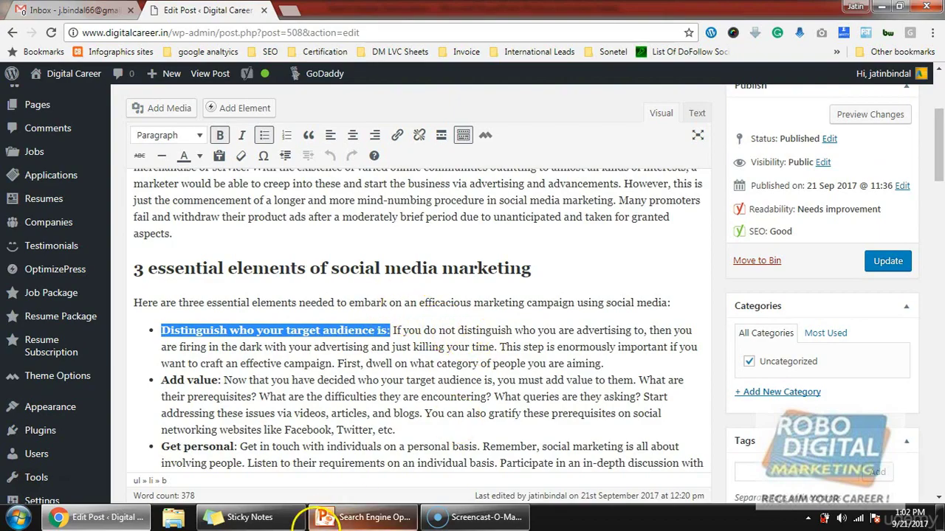
pyautogui.moveTo(337, 519)
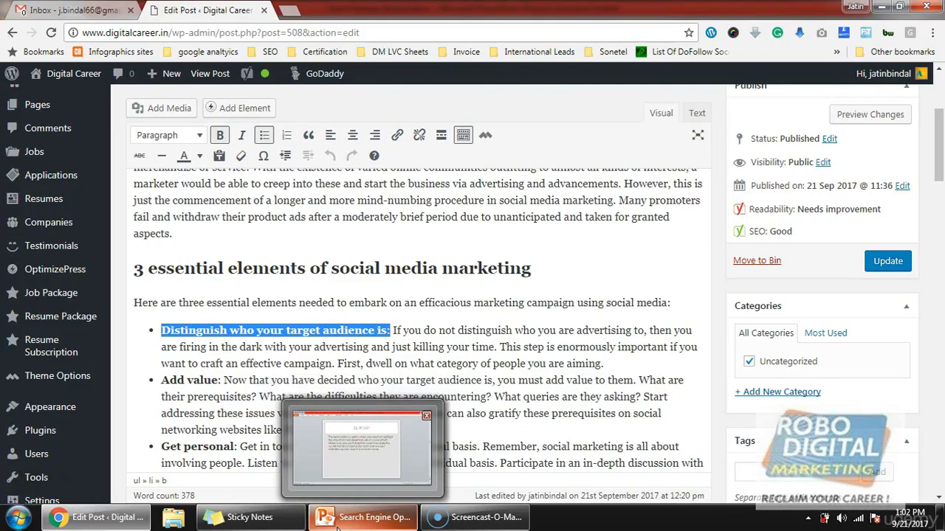
pyautogui.click(338, 519)
# Advance the lesson to slide 41, '23. Italic'.
pyautogui.click(458, 177)
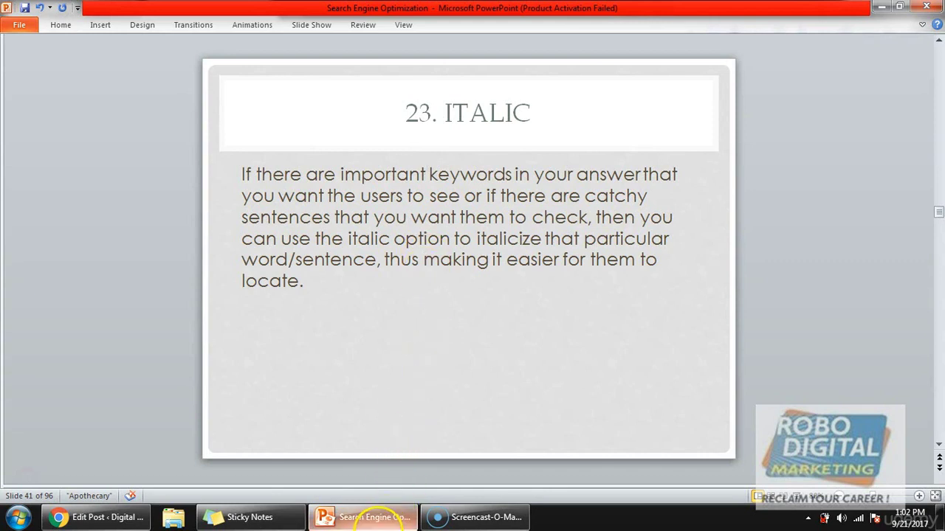
# Italicise 'social media marketing plan?' in the post's intro.
pyautogui.click(373, 518)
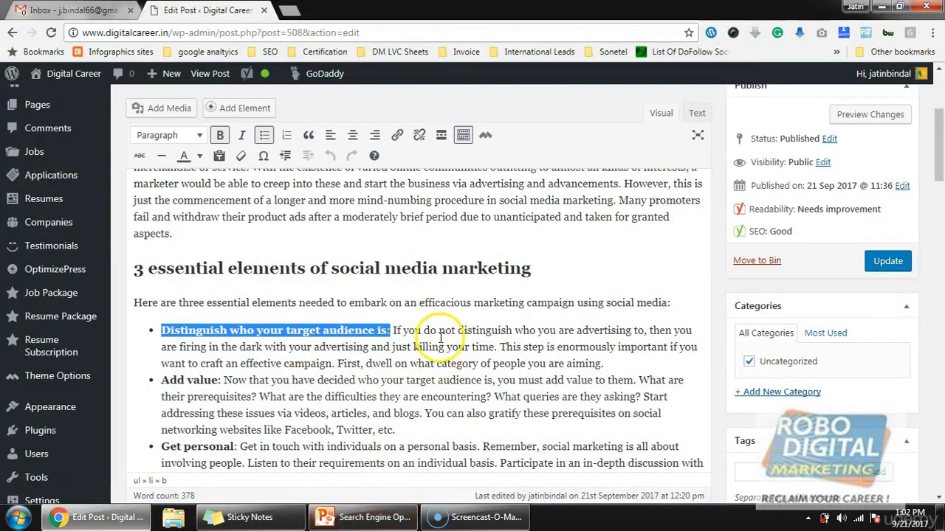
pyautogui.scroll(-1, 441, 338)
pyautogui.scroll(3, 441, 338)
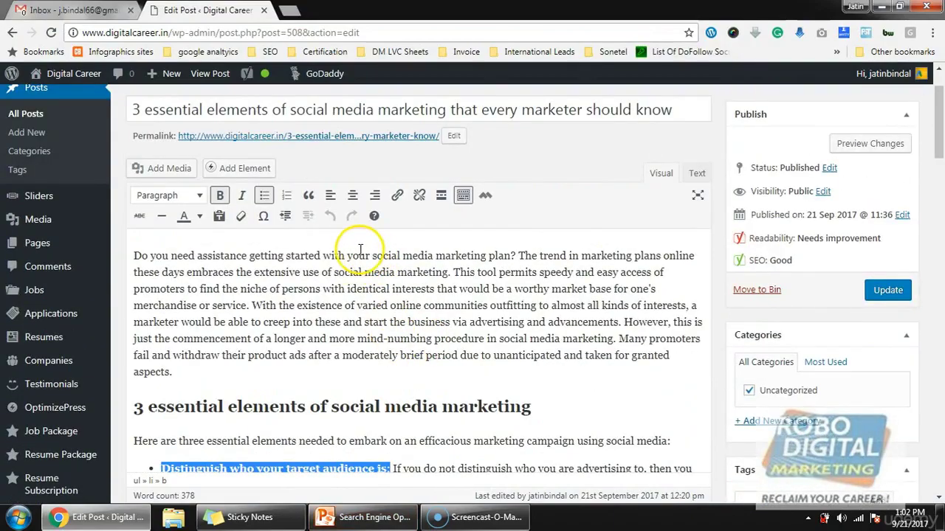
pyautogui.doubleClick(369, 255)
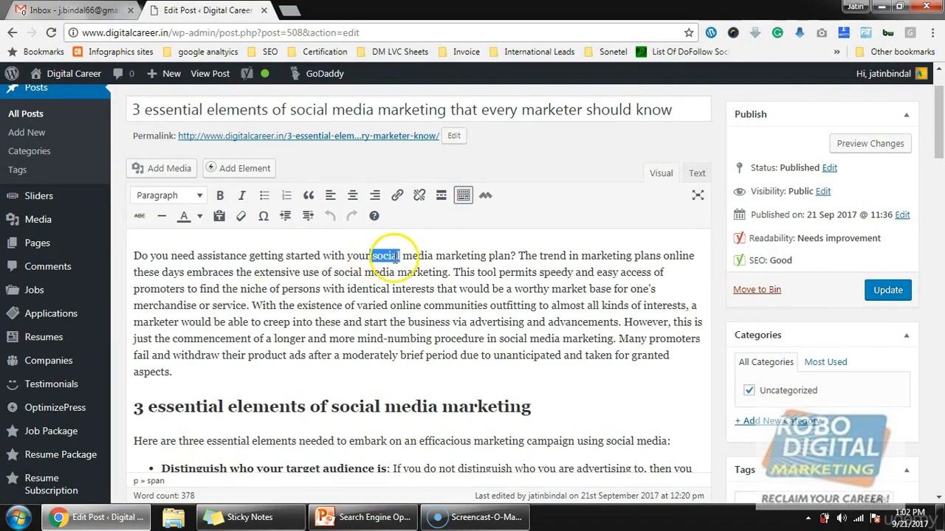
pyautogui.moveTo(369, 254); pyautogui.dragTo(518, 255)
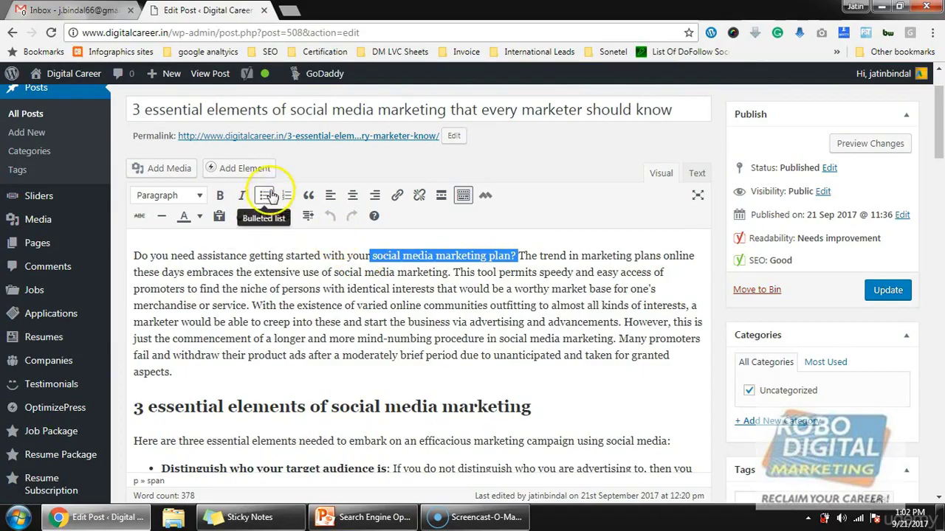
pyautogui.click(243, 197)
pyautogui.click(468, 305)
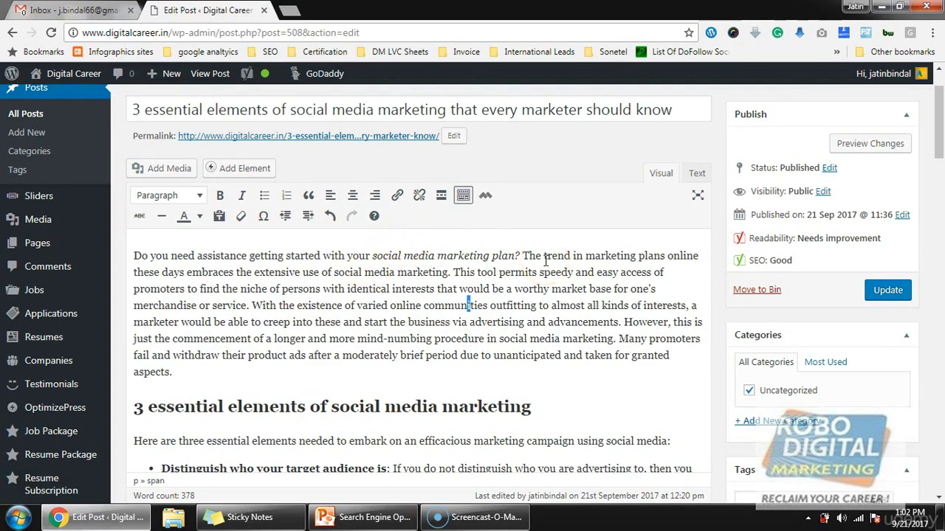
# Italicise 'Robo Digital marketing Institute in South Delhi.' near the end of the post.
pyautogui.scroll(-5, 552, 264)
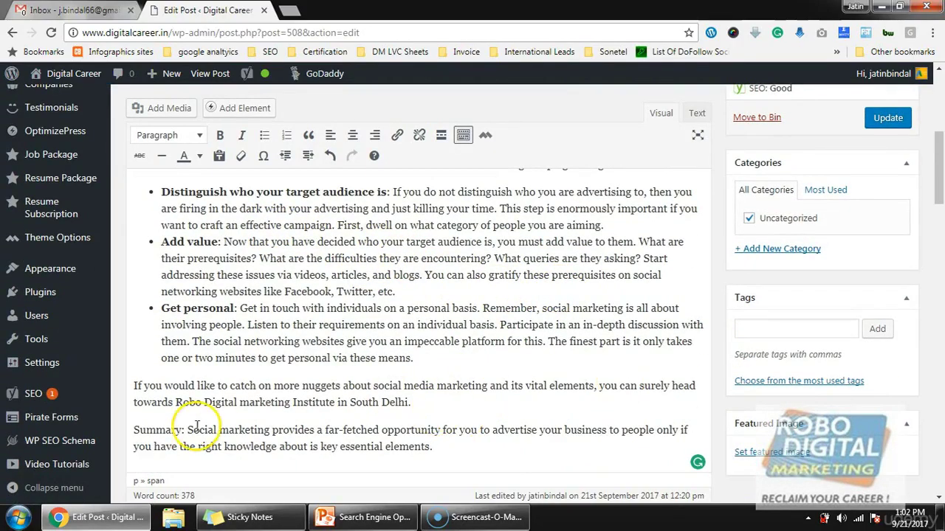
pyautogui.moveTo(175, 401); pyautogui.dragTo(411, 402)
pyautogui.click(241, 136)
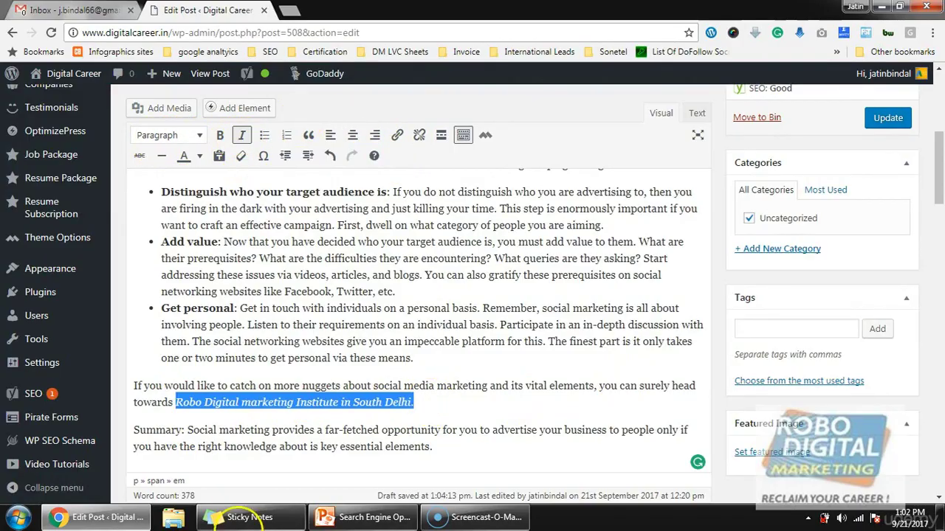
pyautogui.scroll(-2, 369, 450)
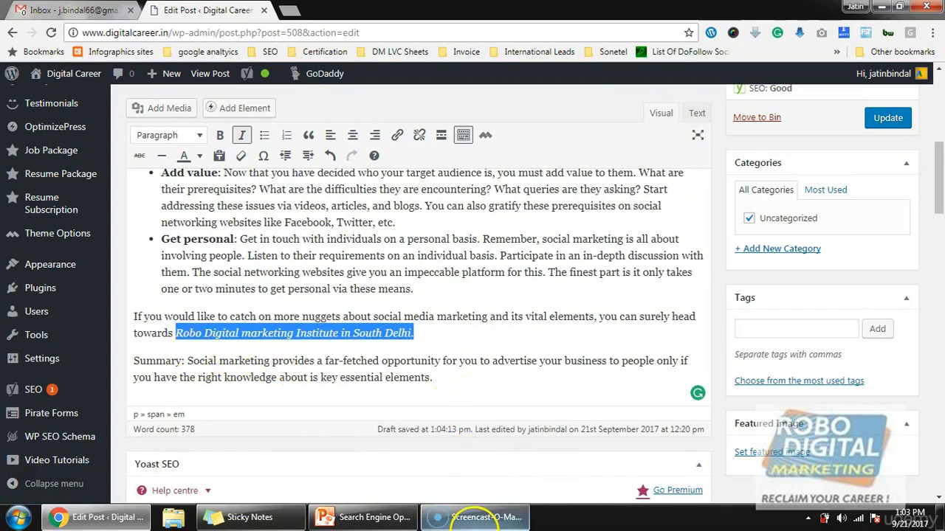
pyautogui.moveTo(476, 519)
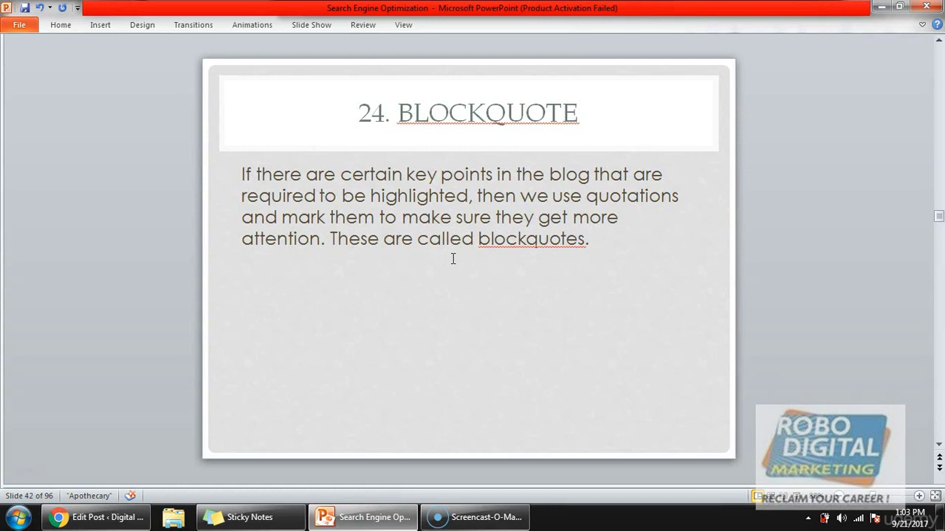
# Leave the '24. Blockquote' slide and return to the WordPress post.
pyautogui.click(394, 522)
# Split the intro so 'With the existence…' and 'However' each start a new paragraph.
pyautogui.scroll(5, 428, 361)
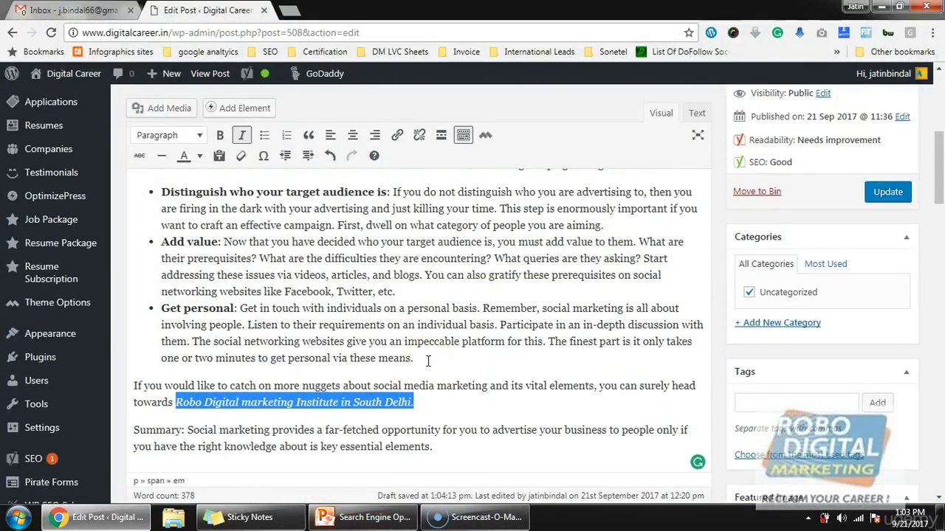
pyautogui.scroll(3, 428, 362)
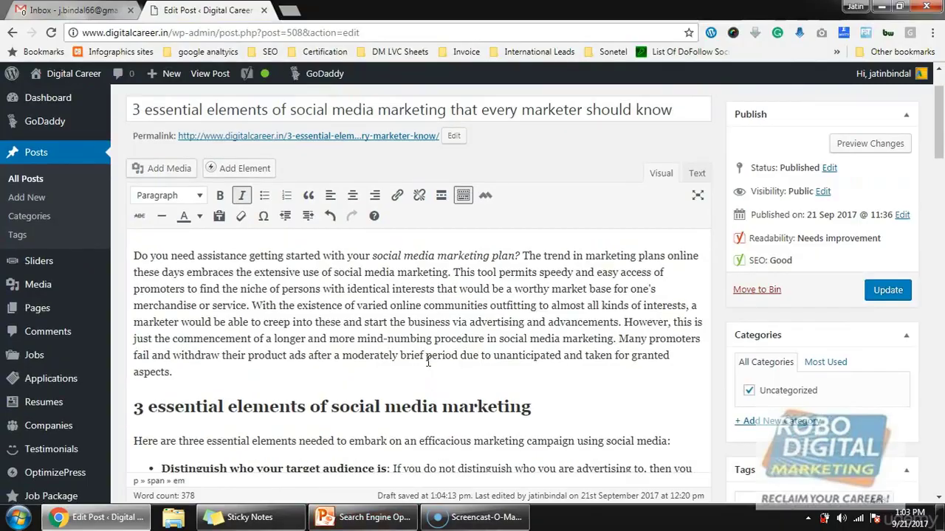
pyautogui.scroll(-2, 344, 378)
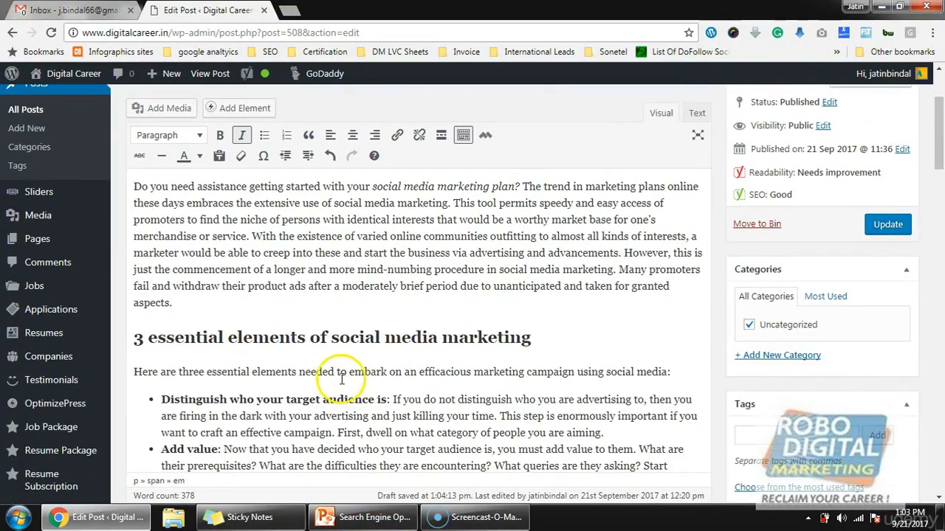
pyautogui.scroll(-2, 340, 378)
pyautogui.scroll(-2, 341, 378)
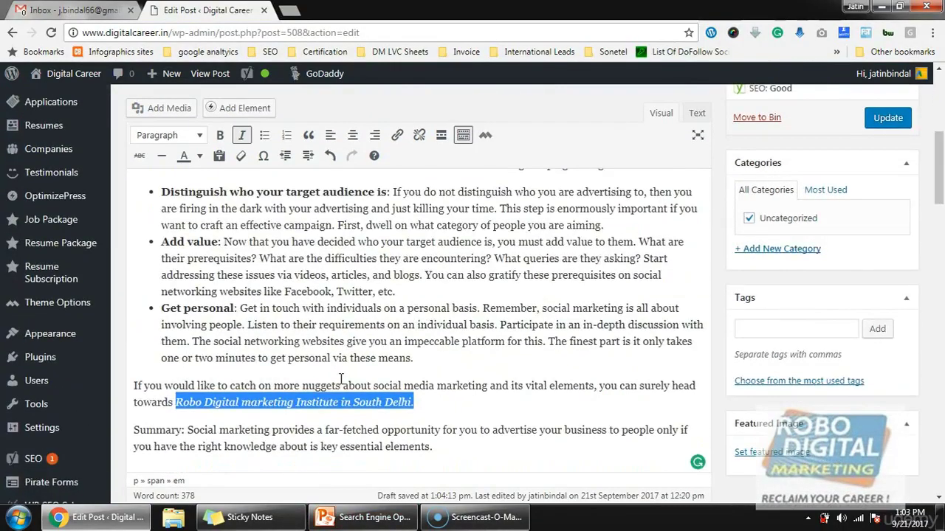
pyautogui.scroll(-1, 341, 378)
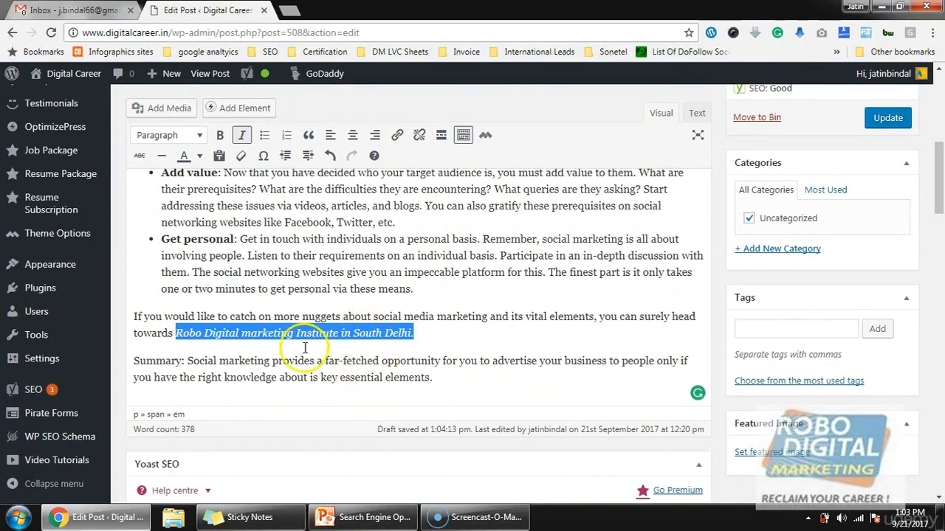
pyautogui.scroll(6, 364, 347)
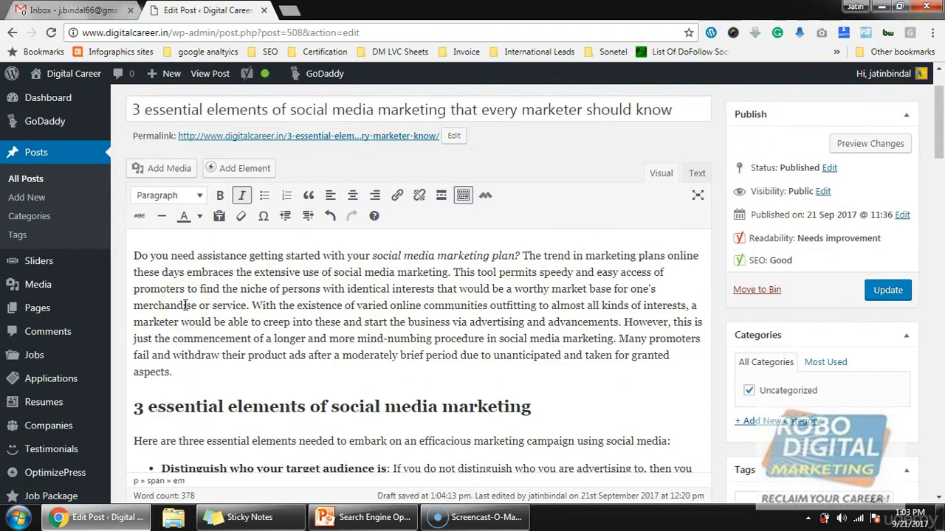
pyautogui.click(227, 322)
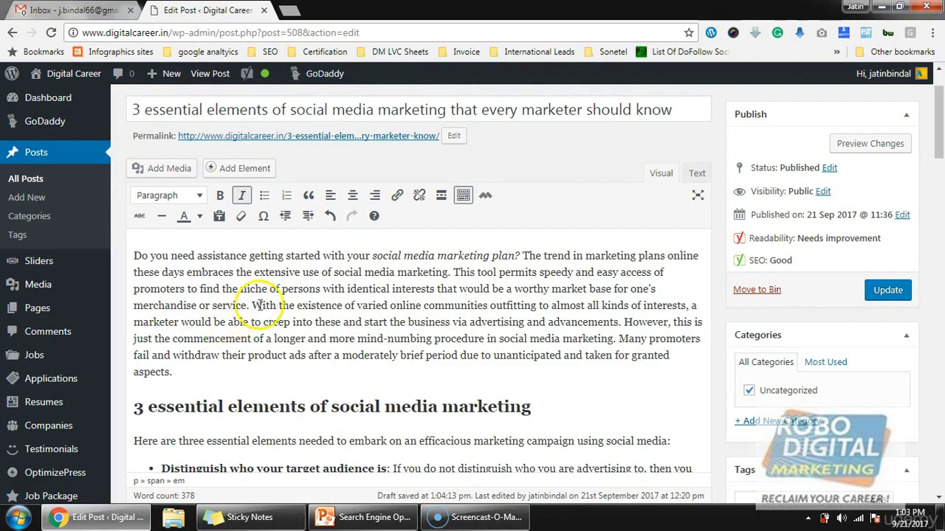
pyautogui.doubleClick(262, 306)
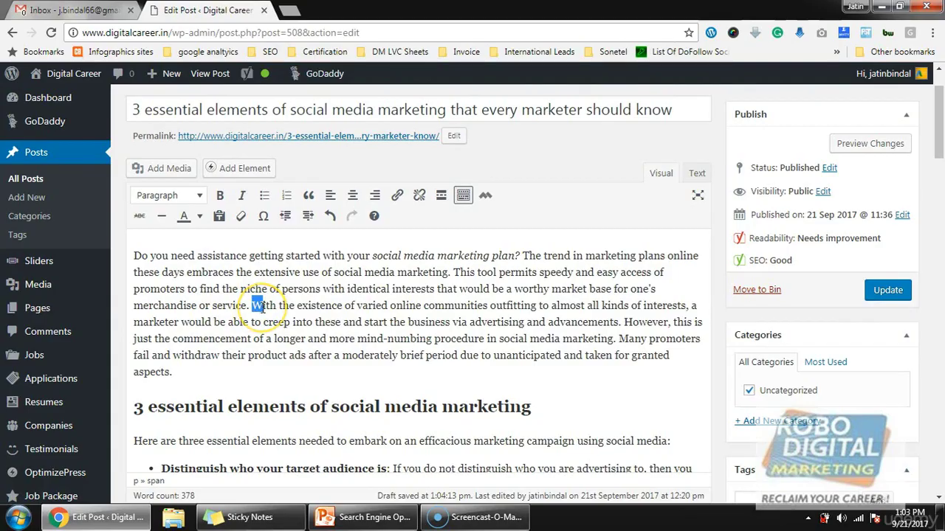
pyautogui.click(263, 306)
pyautogui.press('Return')
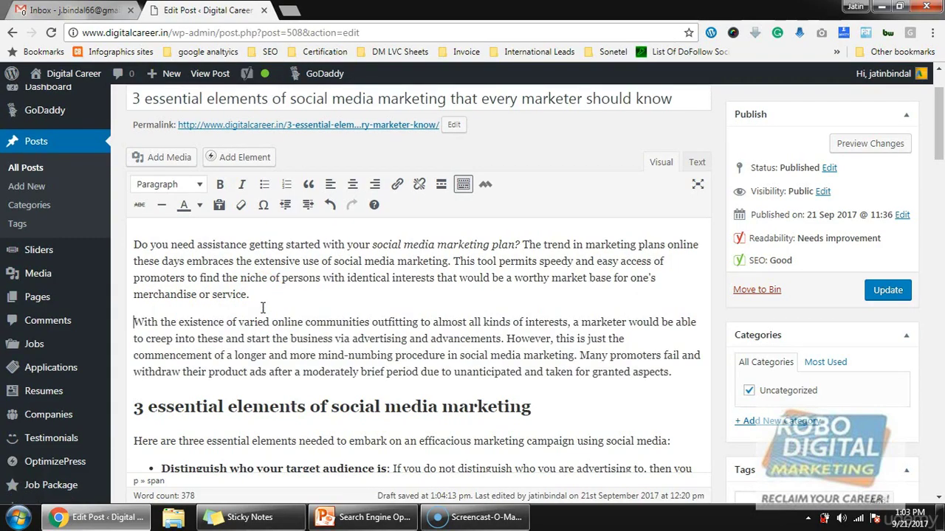
pyautogui.click(507, 338)
pyautogui.press('Return')
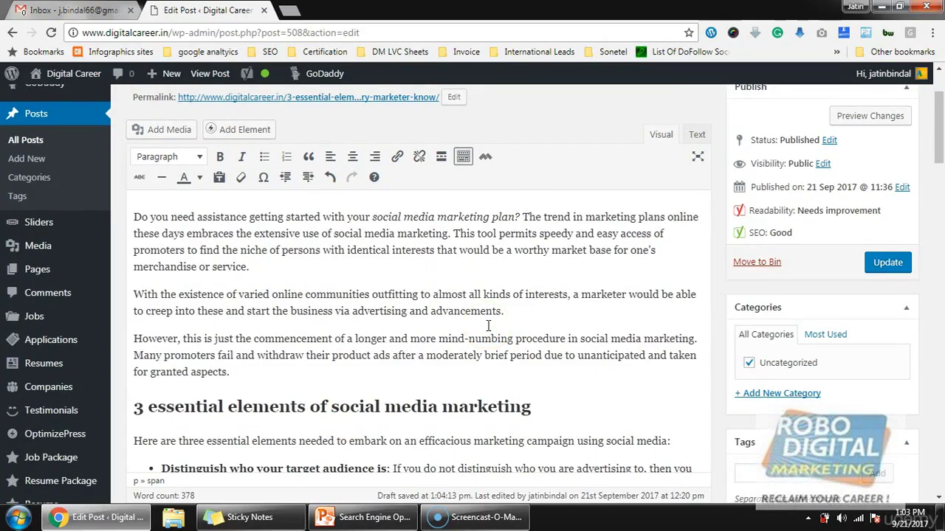
# Indent the 'With the existence…' paragraph and format it as a blockquote.
pyautogui.moveTo(509, 311); pyautogui.dragTo(130, 286)
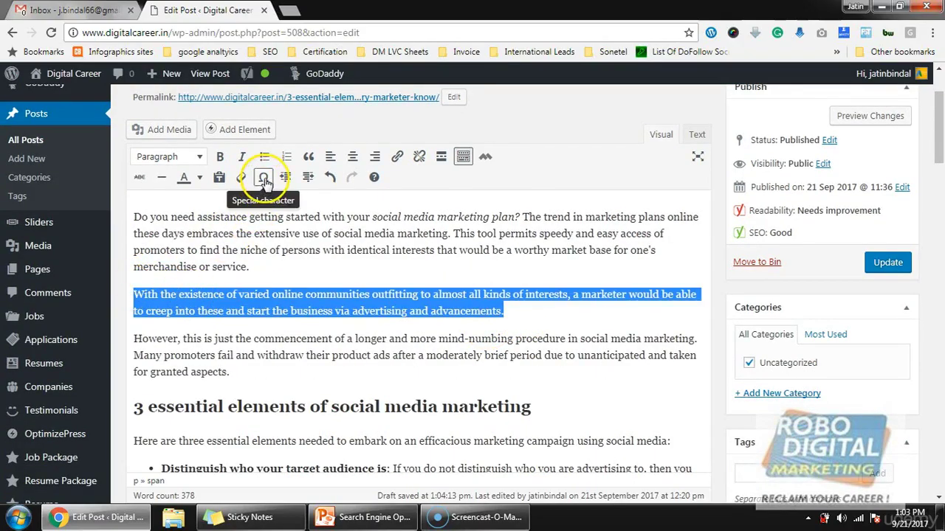
pyautogui.click(308, 177)
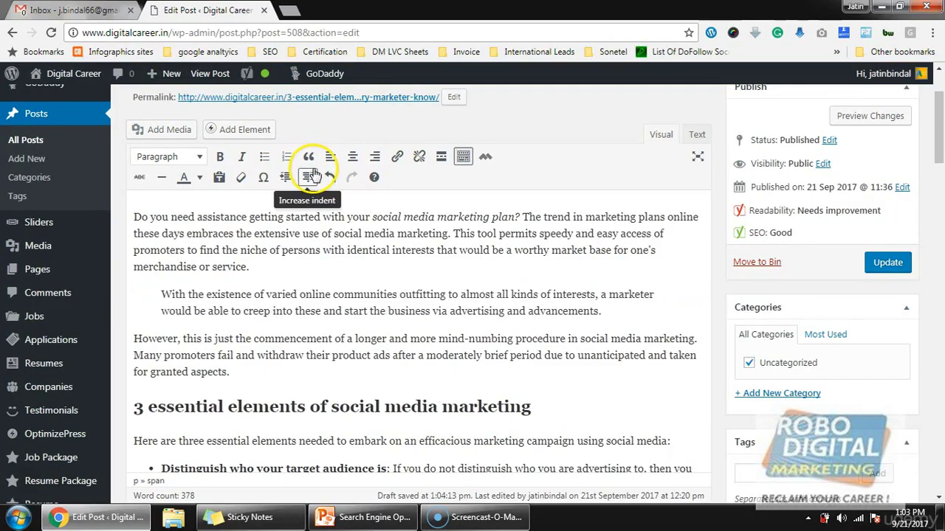
pyautogui.moveTo(159, 294); pyautogui.dragTo(596, 310)
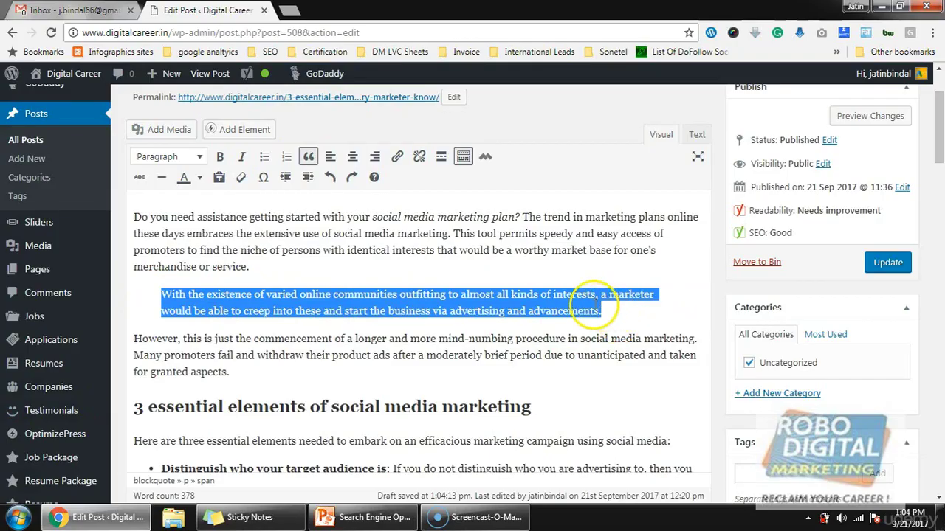
pyautogui.click(310, 157)
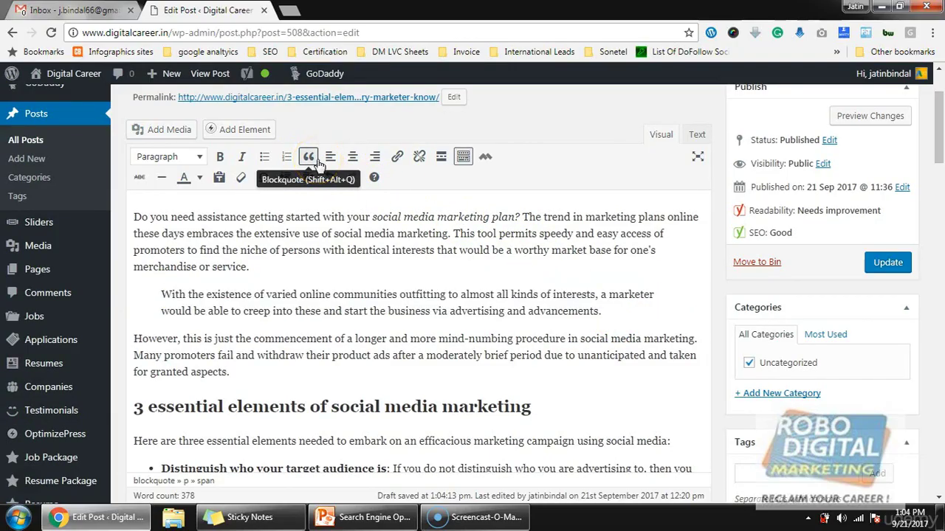
# Page the lesson to slide 44, '26. Unordered List', then return to the post body.
pyautogui.click(361, 519)
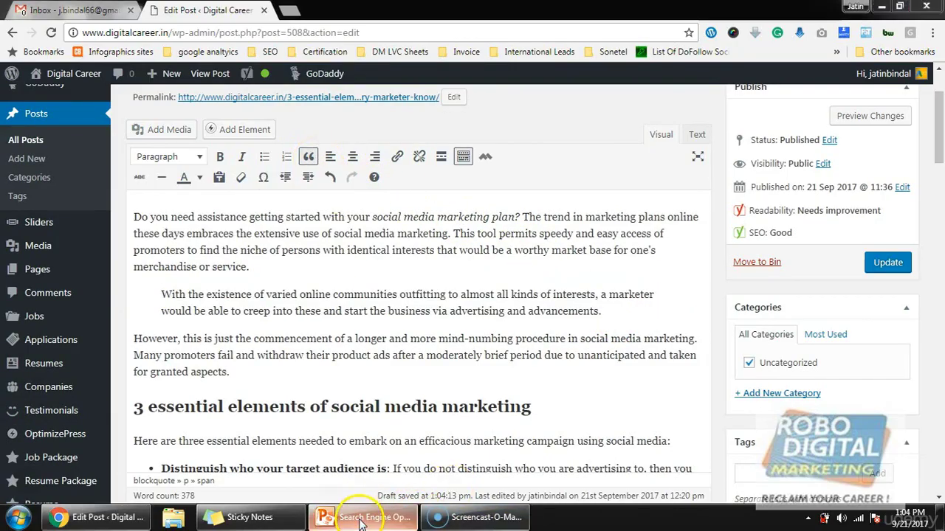
pyautogui.scroll(-1, 494, 309)
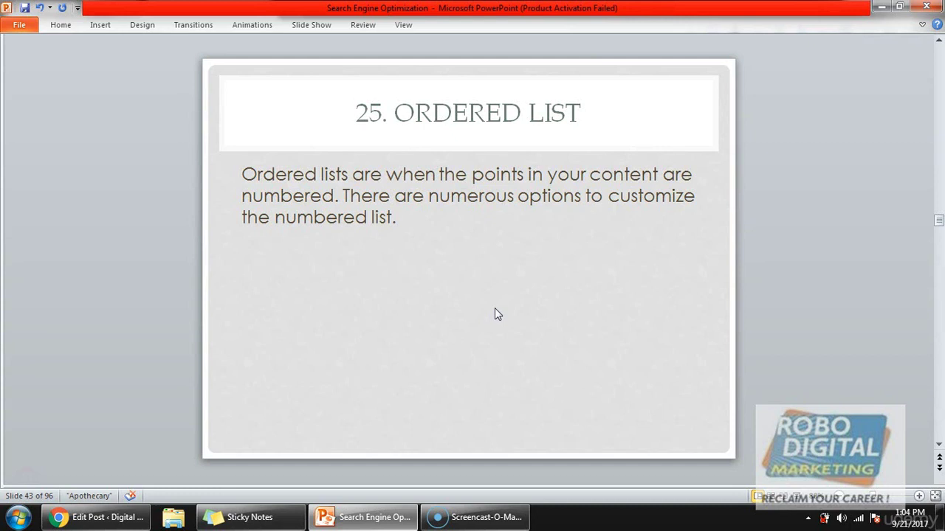
pyautogui.scroll(-1, 494, 308)
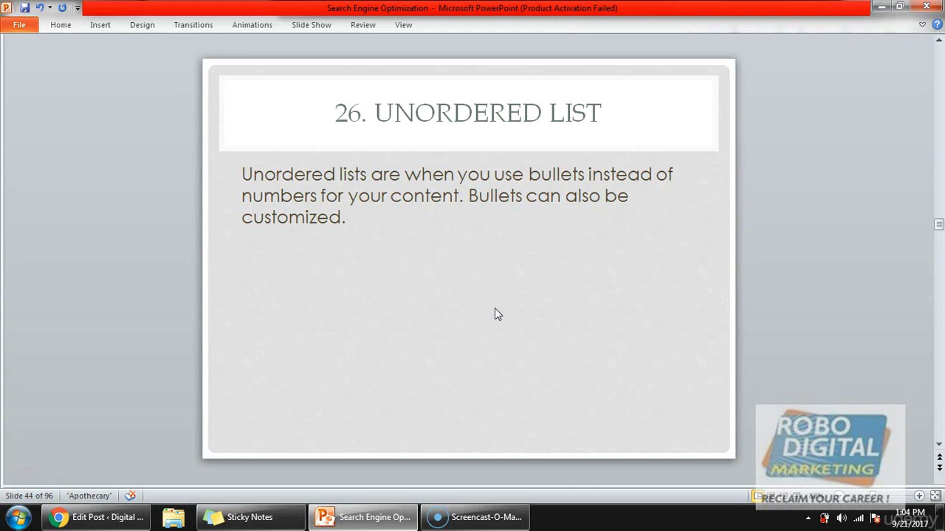
pyautogui.click(96, 516)
pyautogui.click(191, 426)
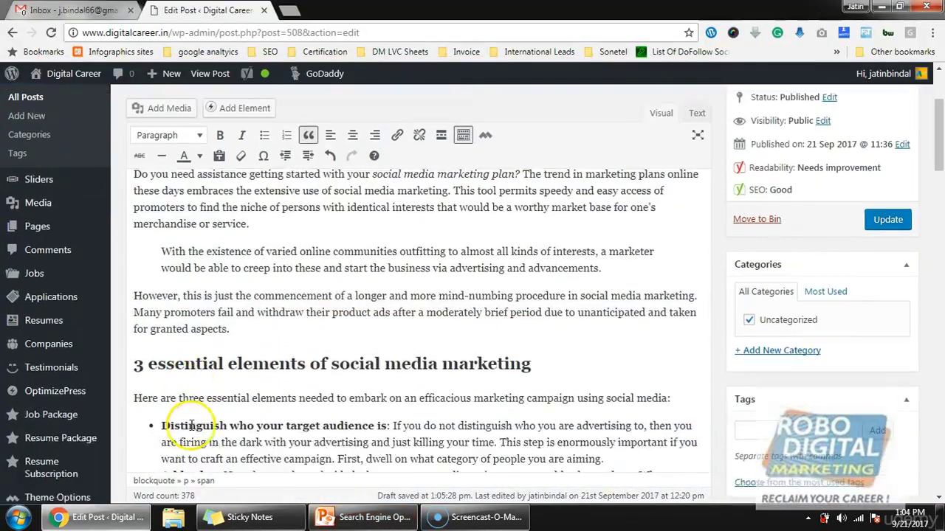
# Switch the three essential elements list to numbered, then back to bullets.
pyautogui.scroll(-1, 191, 426)
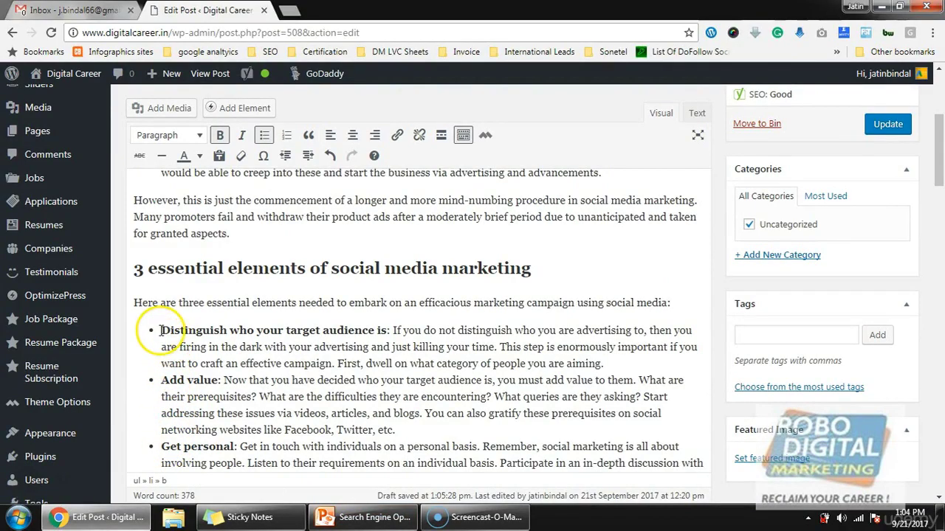
pyautogui.moveTo(160, 330)
pyautogui.mouseDown()
pyautogui.moveTo(240, 417)
pyautogui.moveTo(179, 391)
pyautogui.moveTo(148, 331)
pyautogui.mouseUp()
pyautogui.click(285, 134)
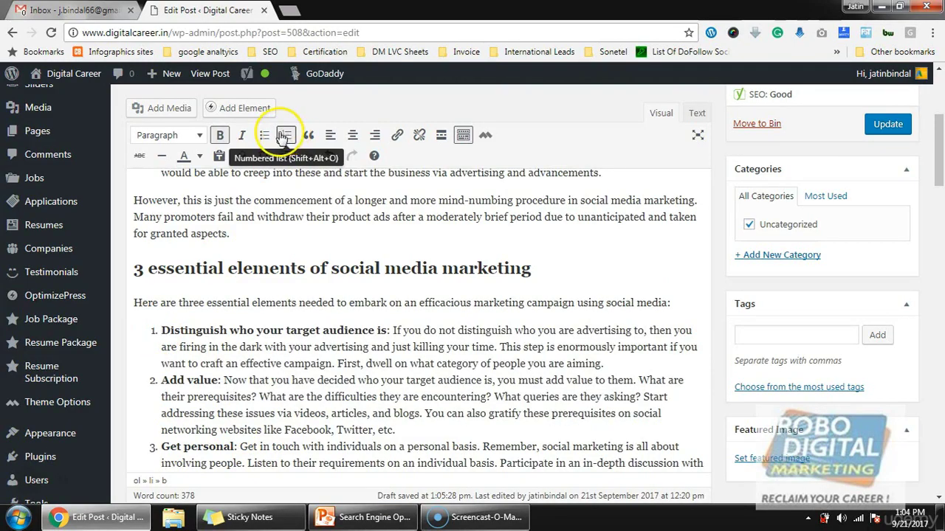
pyautogui.click(264, 135)
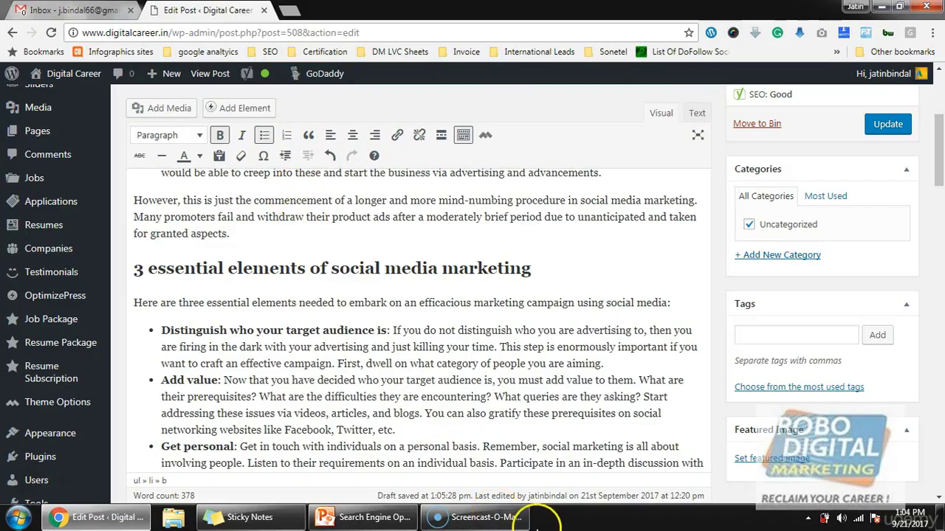
pyautogui.click(372, 518)
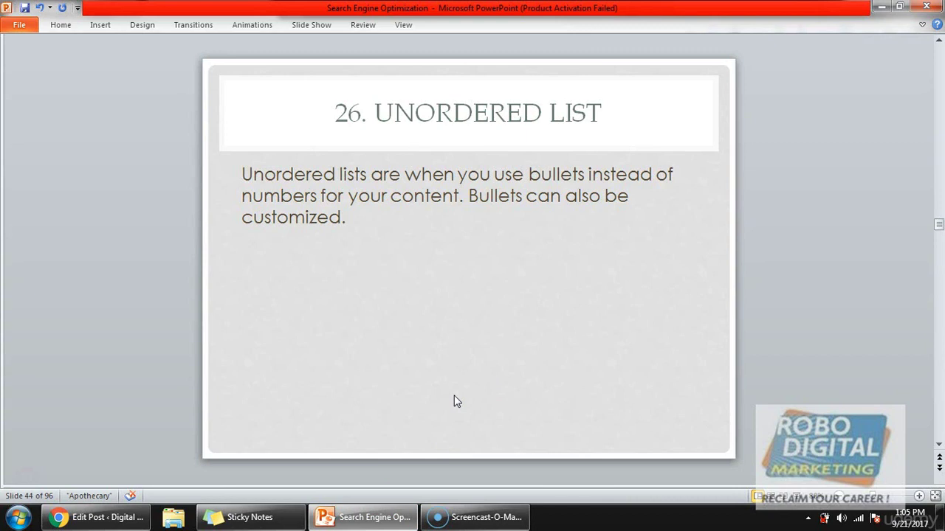
# Scroll to slide 45, '27. H1, H2, H3', and go back to the post editor.
pyautogui.scroll(-1, 484, 412)
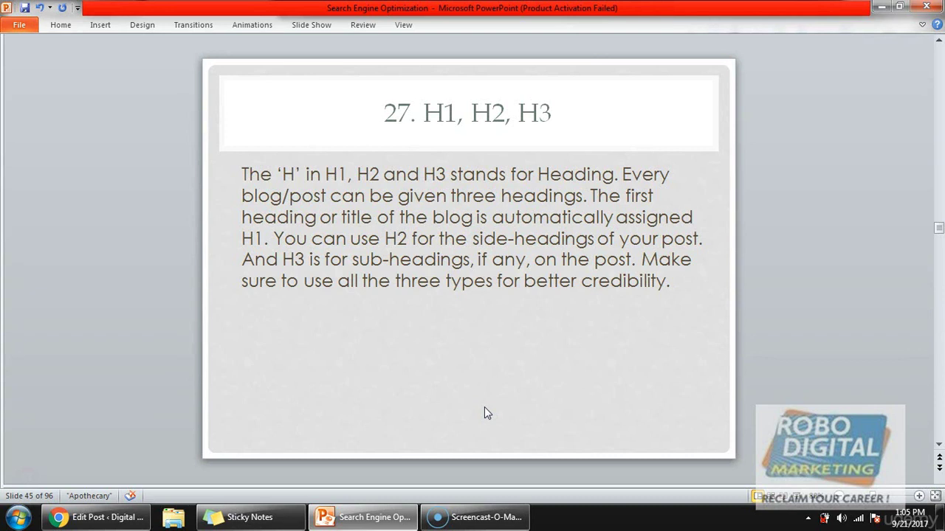
pyautogui.click(117, 528)
# Make the '3 essential elements of social media marketing' heading a Heading 1.
pyautogui.click(148, 270)
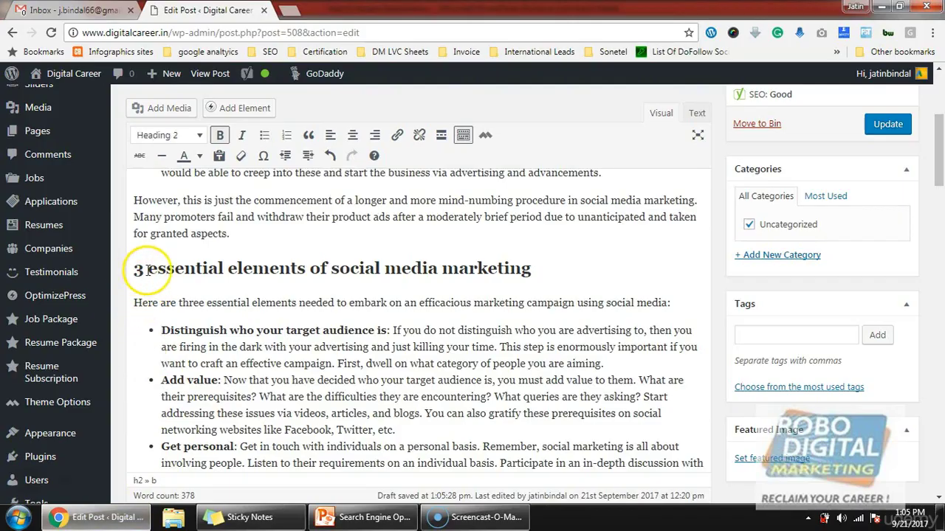
pyautogui.moveTo(523, 270); pyautogui.dragTo(140, 273)
pyautogui.click(138, 270)
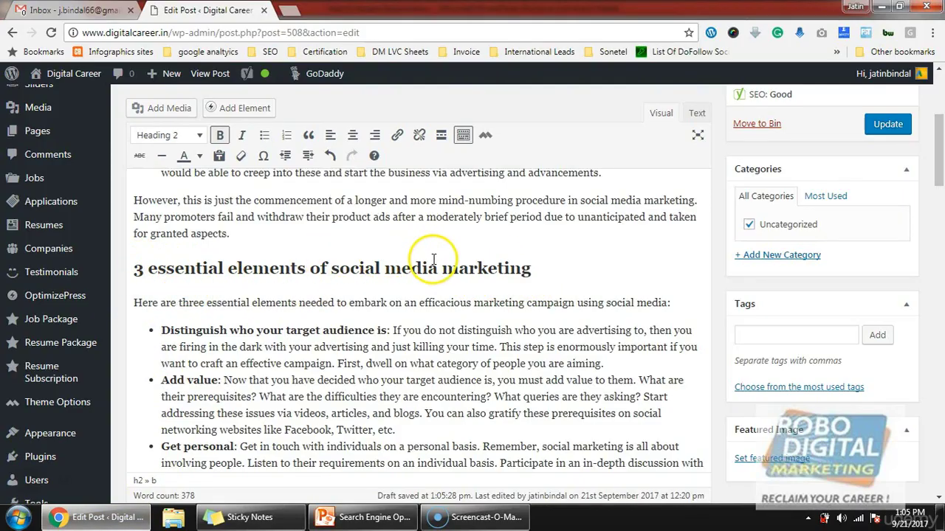
pyautogui.moveTo(531, 270); pyautogui.dragTo(111, 262)
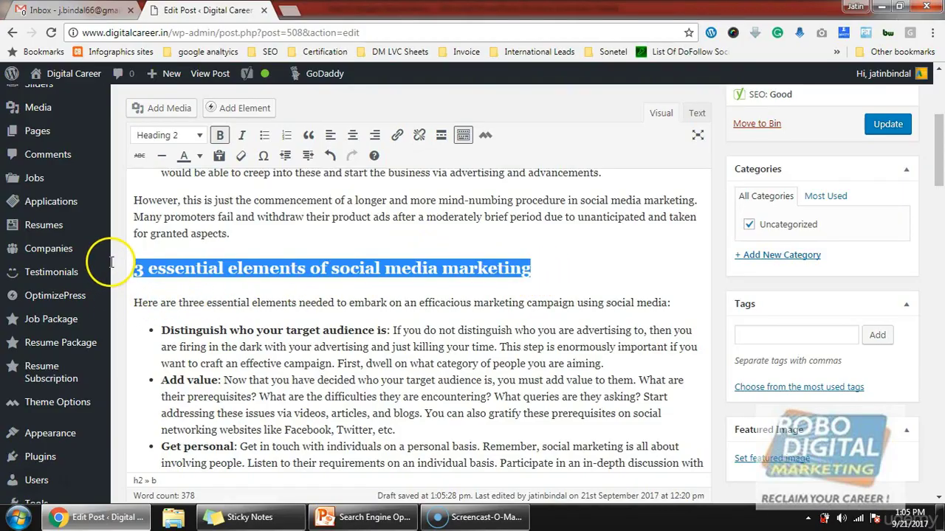
pyautogui.click(191, 135)
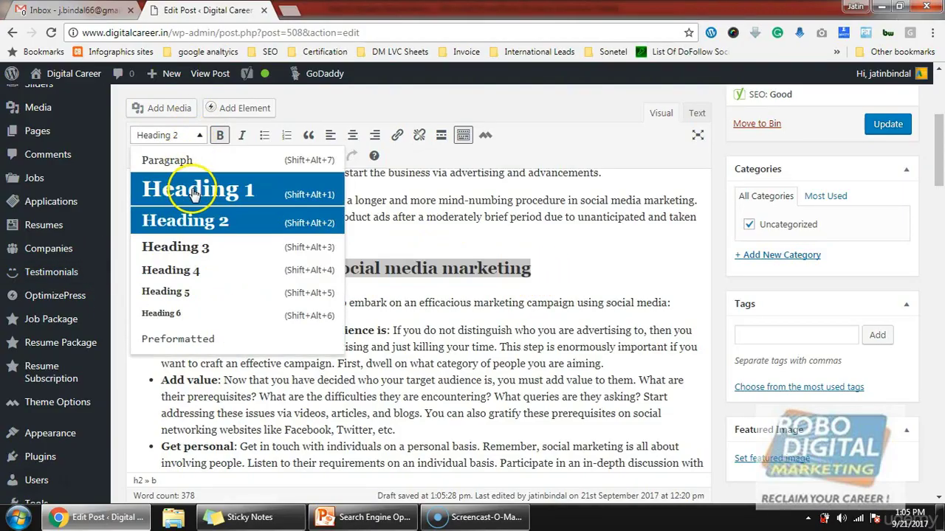
pyautogui.click(193, 190)
pyautogui.click(439, 325)
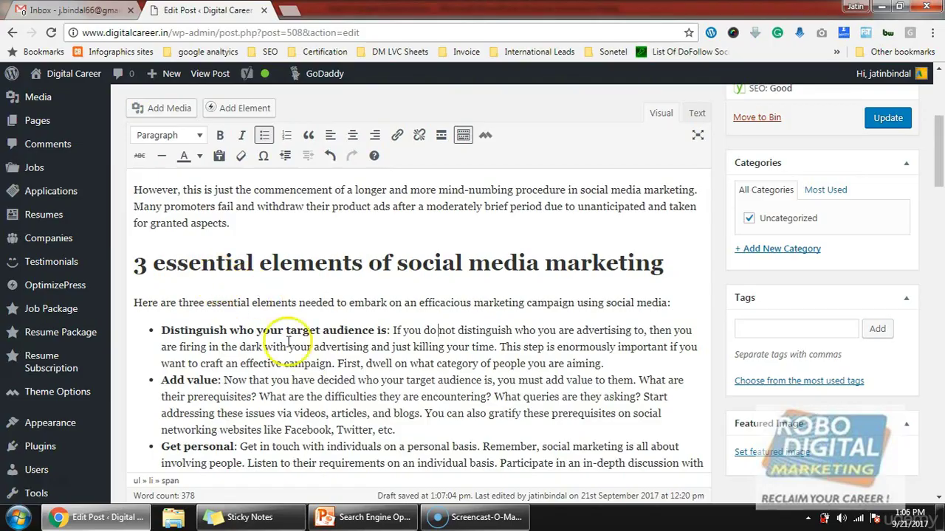
# Make the bullet title "Distinguish who your target audience is" a Heading 2.
pyautogui.scroll(-1, 232, 295)
pyautogui.click(183, 265)
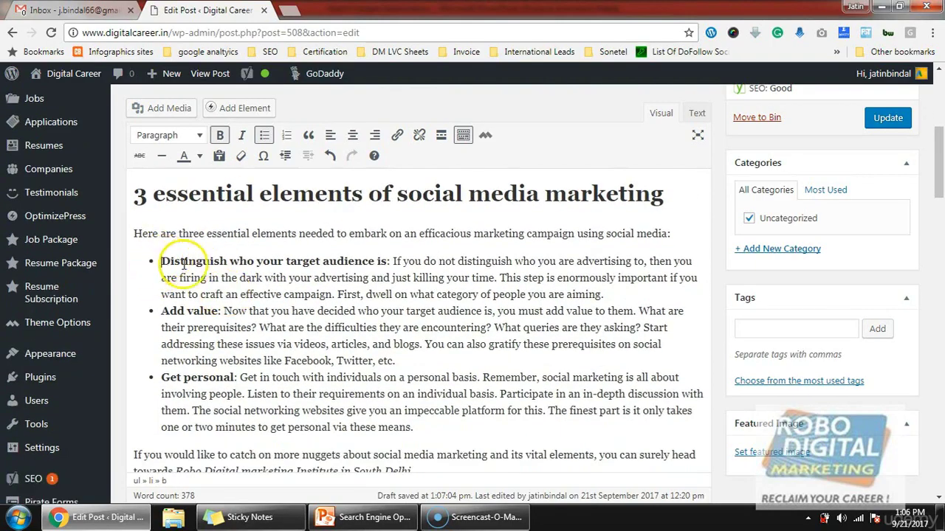
pyautogui.moveTo(161, 262); pyautogui.dragTo(391, 265)
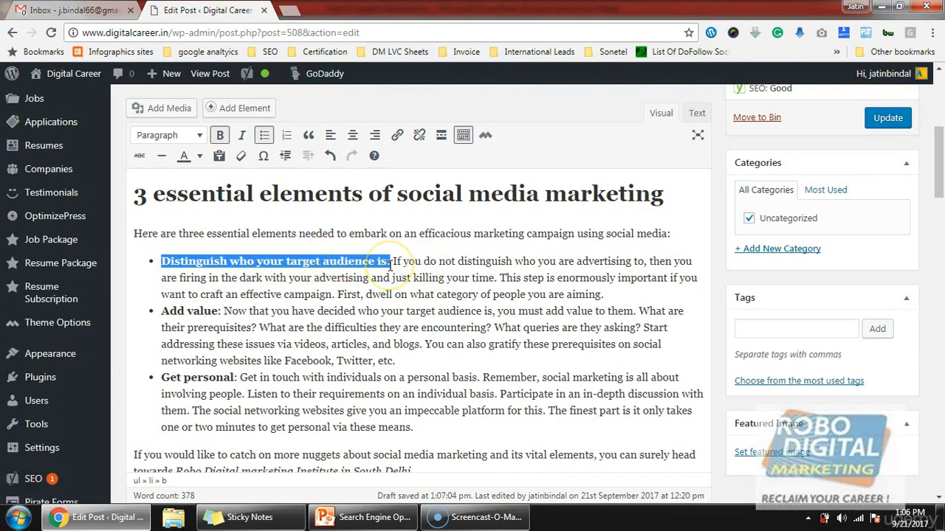
pyautogui.click(177, 138)
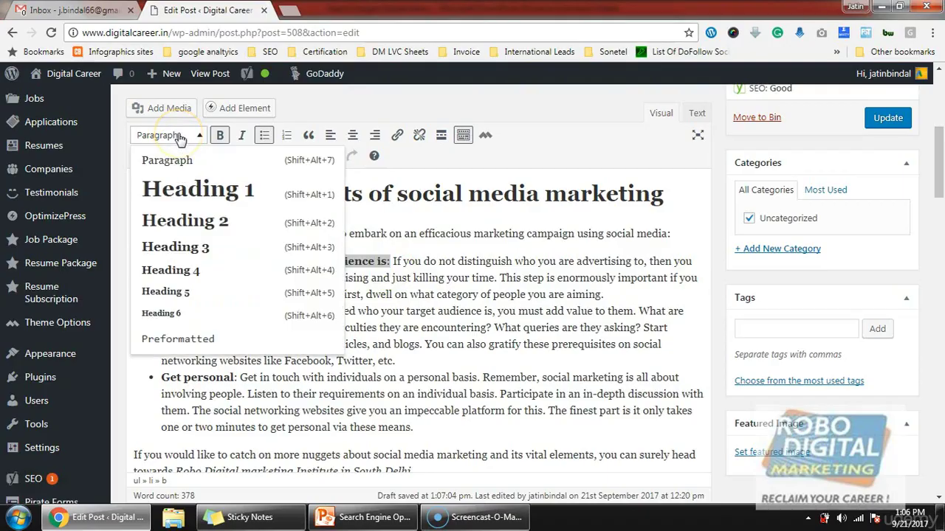
pyautogui.click(198, 221)
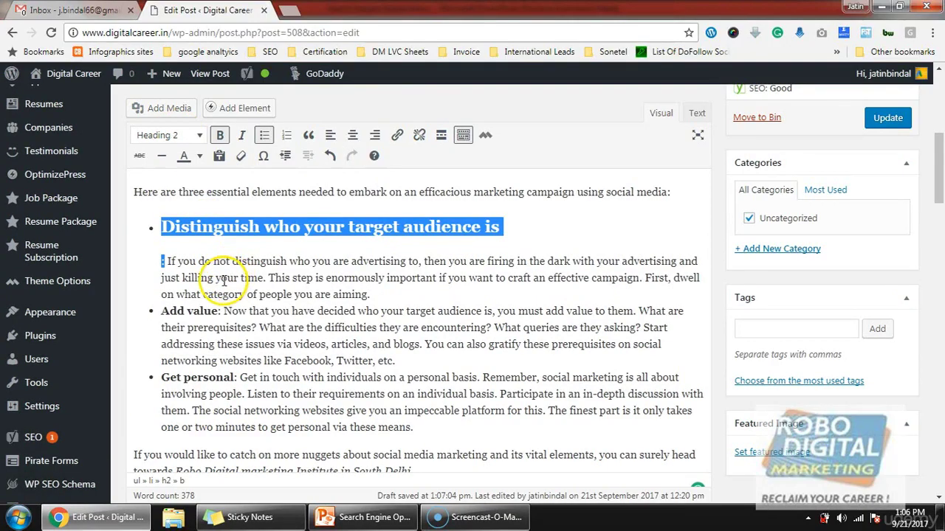
# Return to PowerPoint and bring up slide 46, "IMAGE OPTIMIZATION".
pyautogui.click(163, 261)
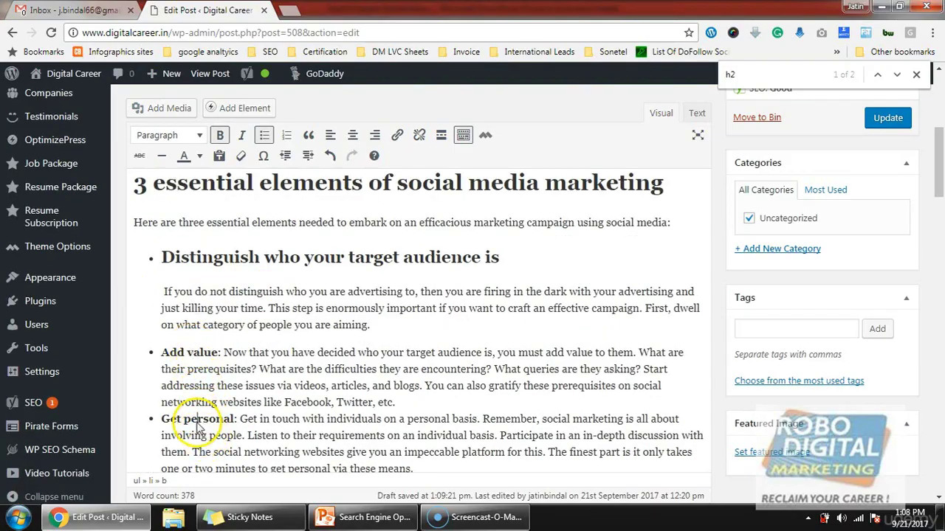
pyautogui.click(198, 419)
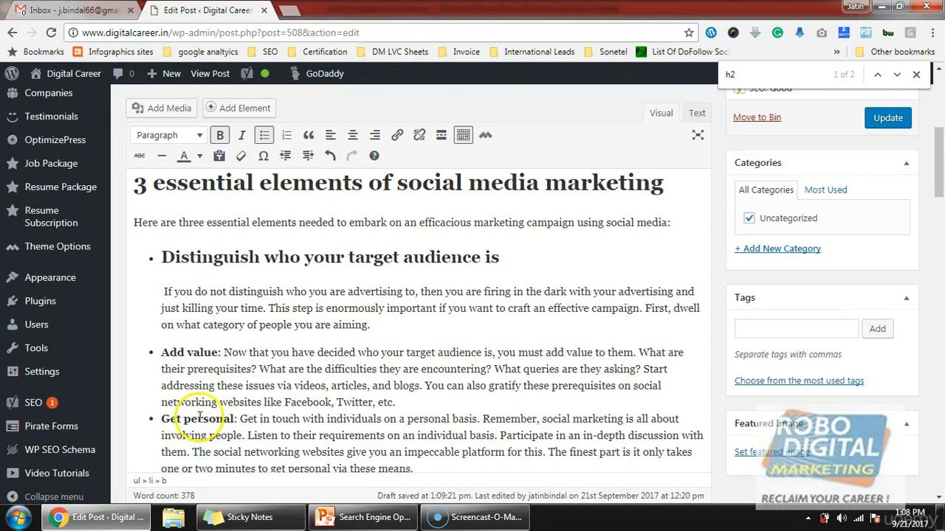
pyautogui.click(372, 518)
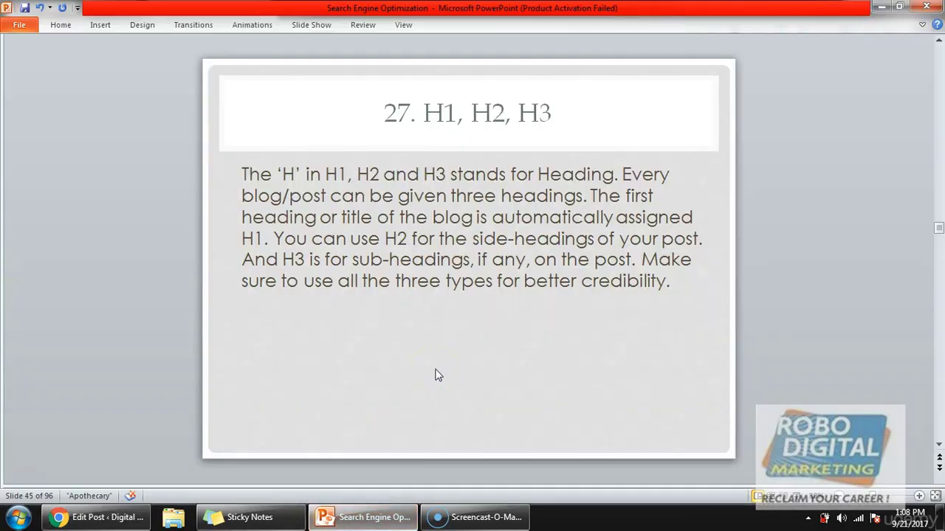
pyautogui.scroll(-1, 437, 376)
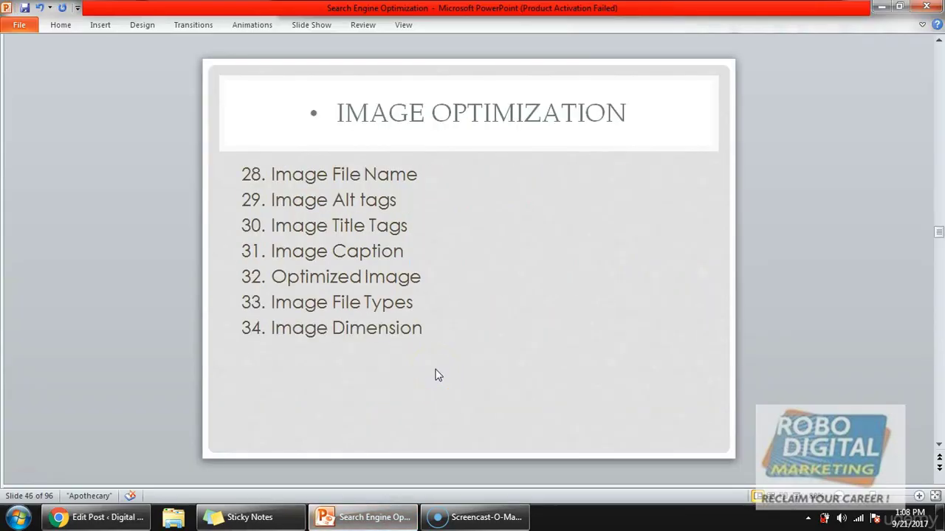